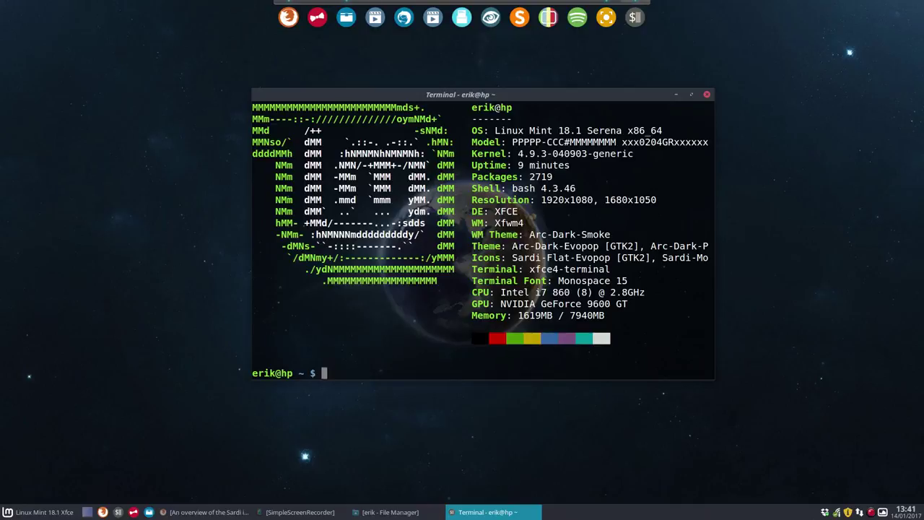
Highlight the reference details: Linux Mint 18.1, XFCE, Arc-Dark-Smoke, Arc-Dark-Evopop and Sardi-Flat-Evopop
left_click_drag(557, 131, 577, 131)
left_click_drag(495, 211, 518, 211)
left_click_drag(531, 234, 582, 237)
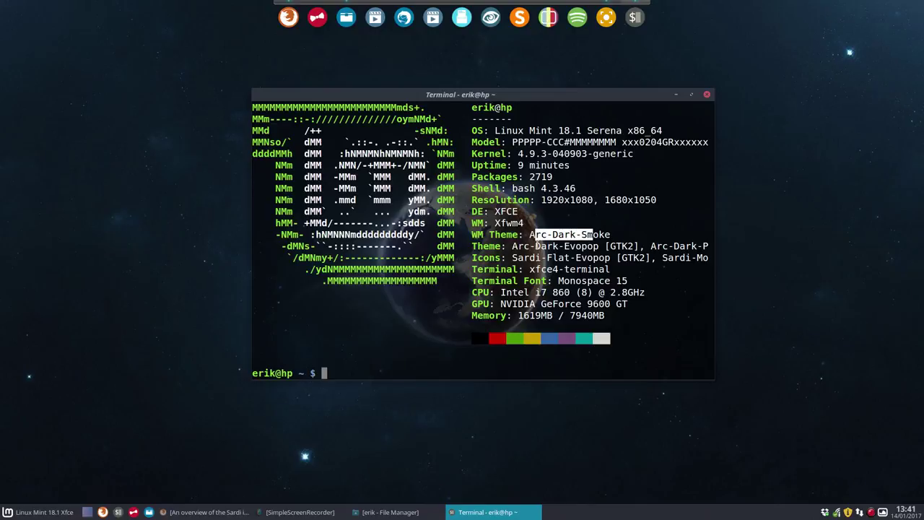
left_click_drag(512, 246, 600, 247)
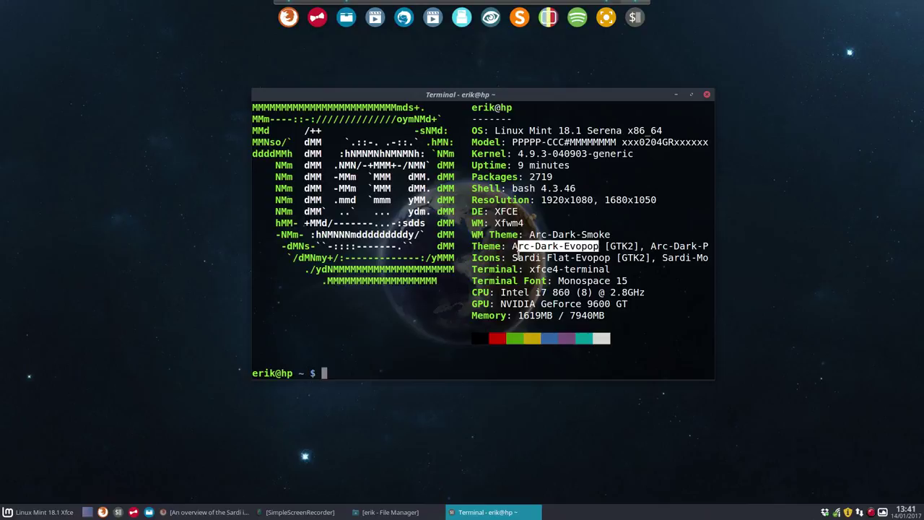
left_click_drag(530, 258, 606, 257)
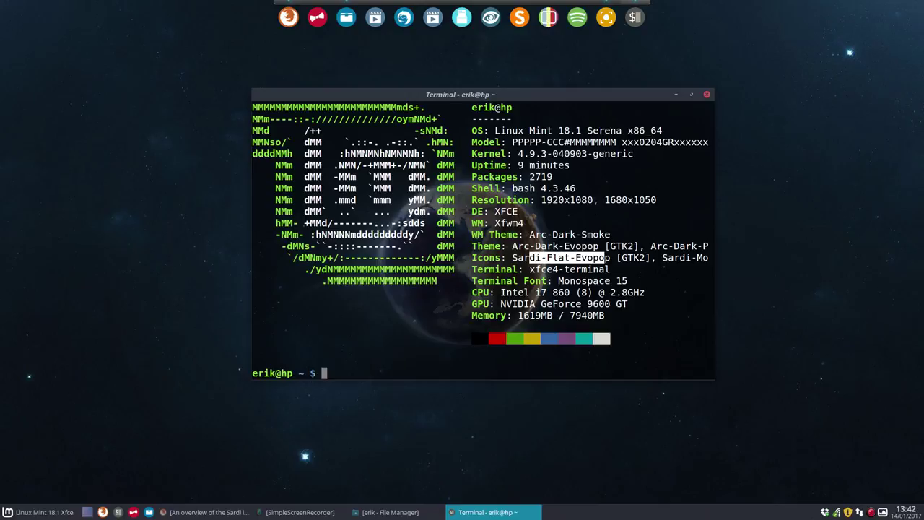
Delete every icon folder in .icons, then go to the Ultimate-Linux-Mint-18.1-Xfce folder
left_click(346, 17)
left_click_drag(422, 66, 460, 72)
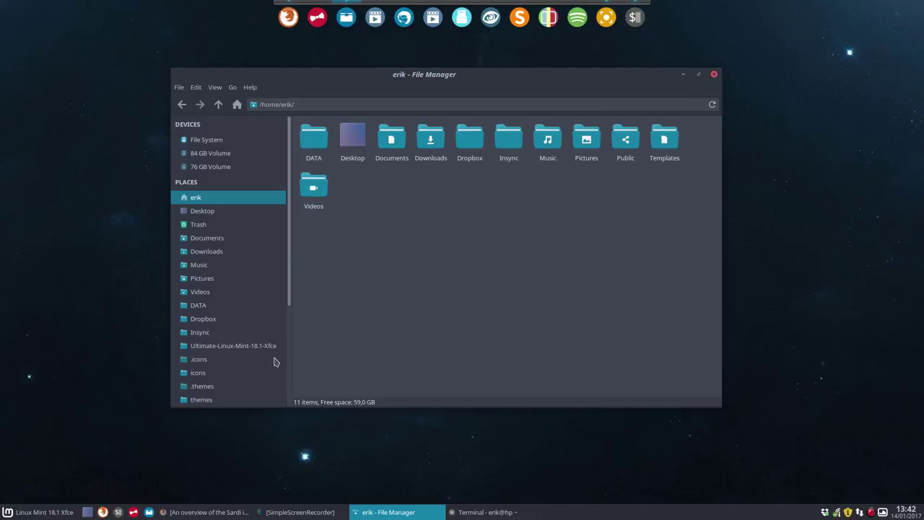
left_click(216, 360)
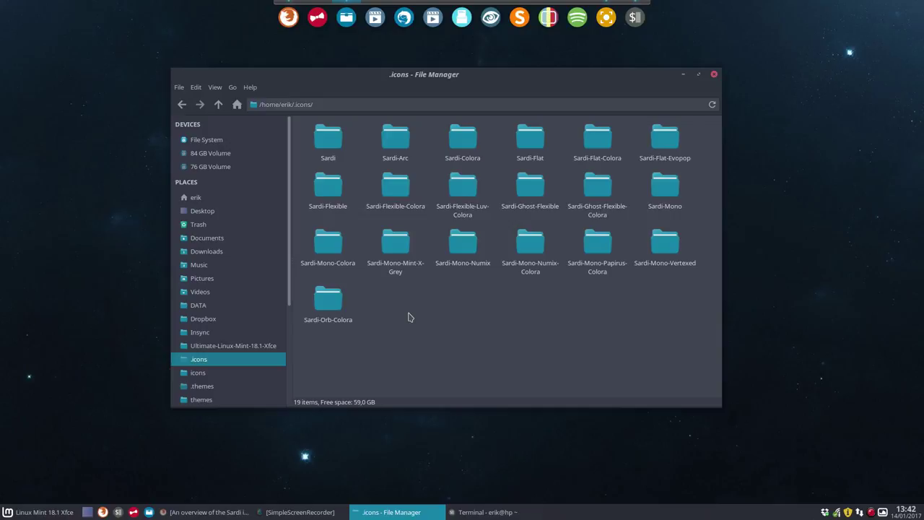
key("ctrl+a")
key("Delete")
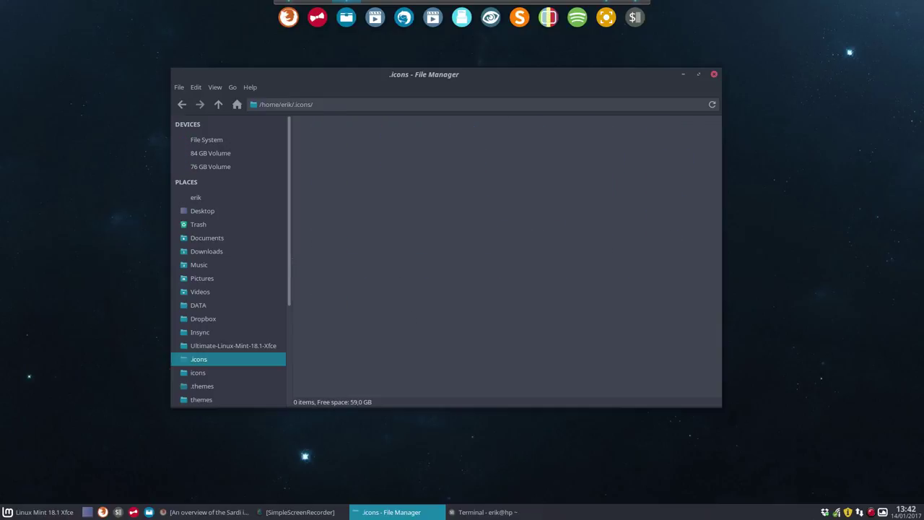
left_click(233, 346)
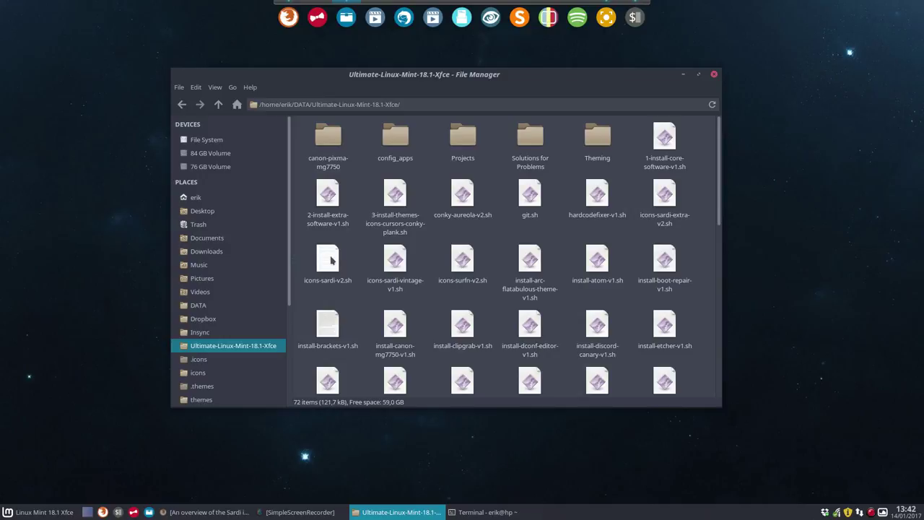
Run ./icons-sardi-v2.sh in a terminal in the scripts folder, then return to .icons
left_click(331, 261)
right_click(352, 253)
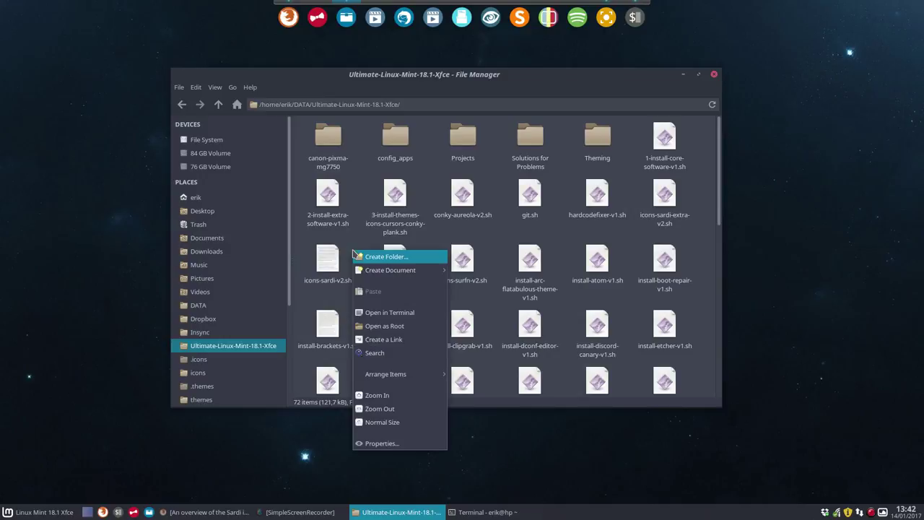
left_click(390, 313)
type("./icons-sardi-v2.sh")
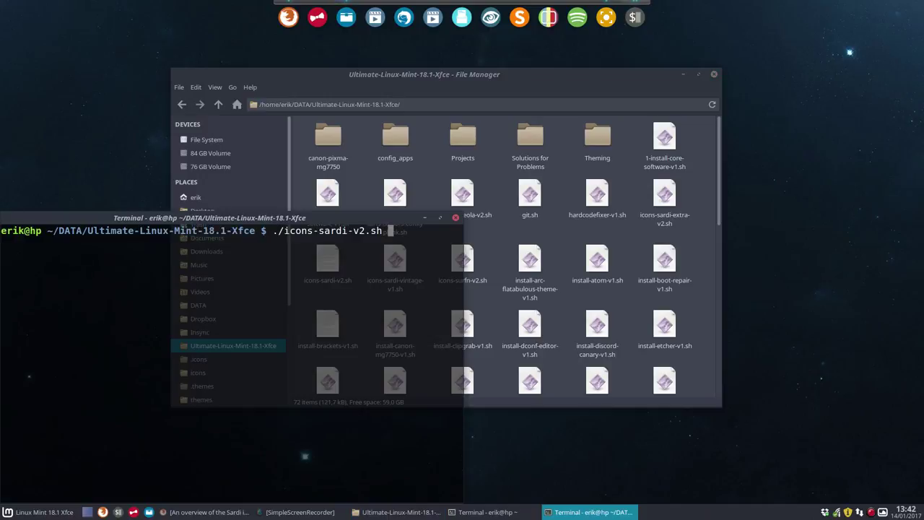
key("Return")
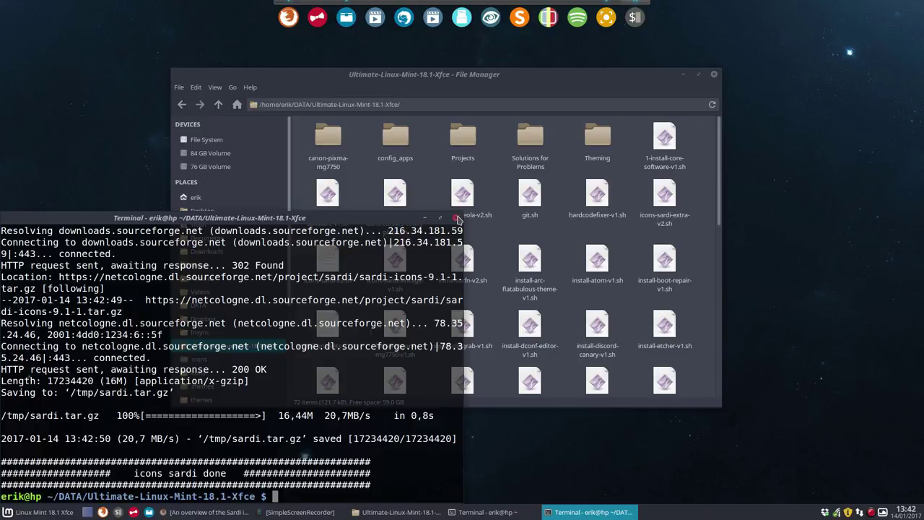
left_click(455, 217)
left_click(205, 360)
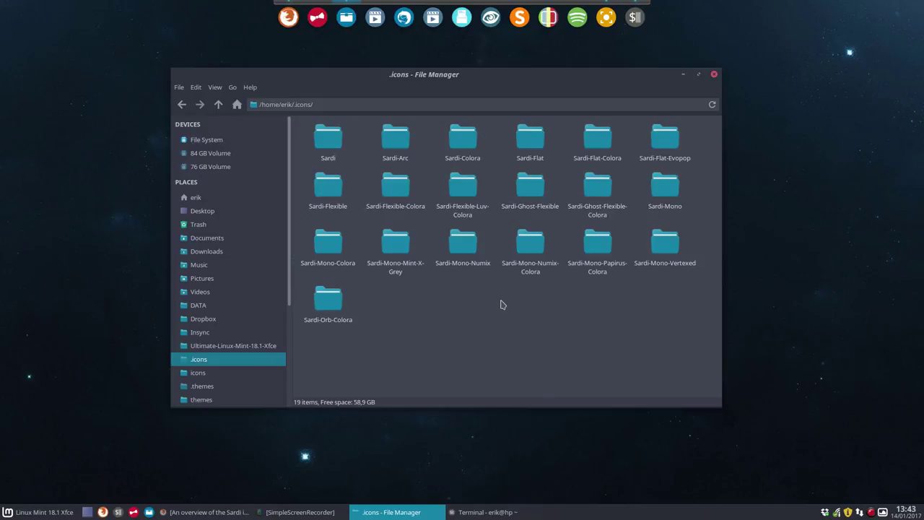
Duplicate the Sardi-Flat-Evopop folder and rename the copy to Sardi-Evopop
left_click(671, 144)
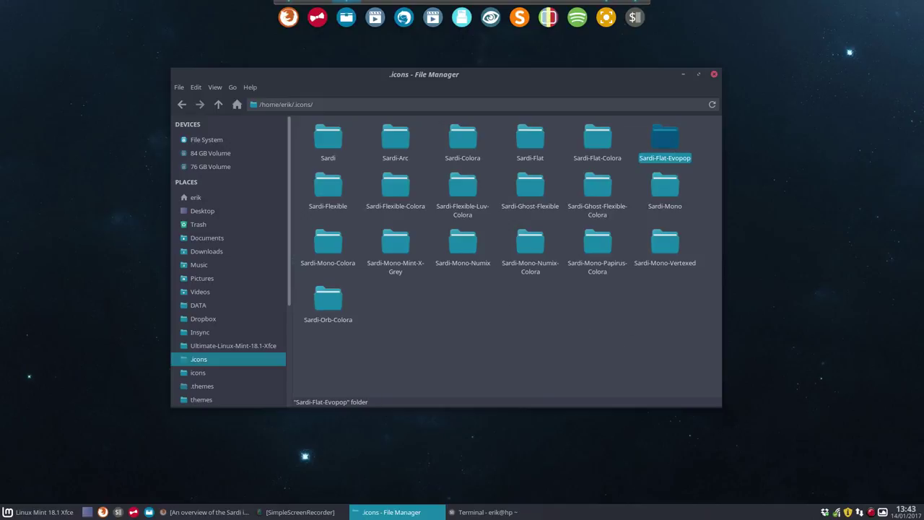
left_click(692, 145)
left_click(664, 142)
key("ctrl+v")
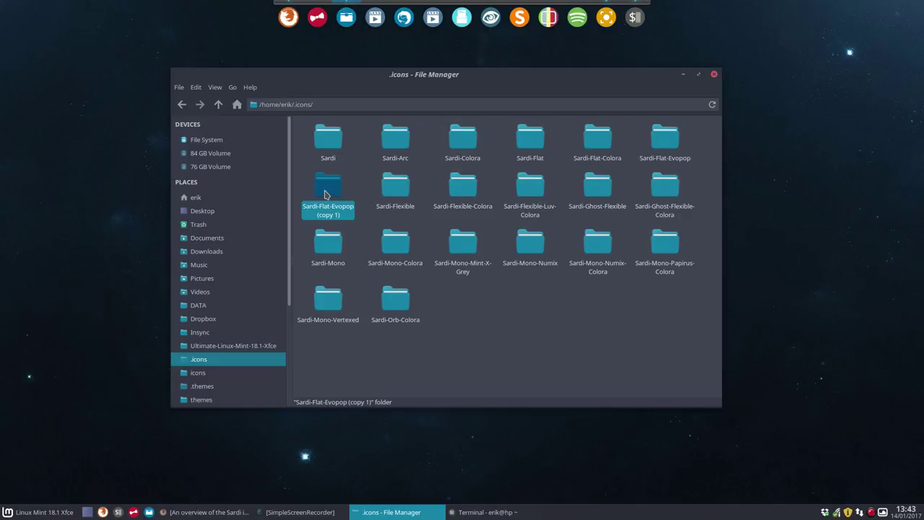
key("F2")
left_click(490, 253)
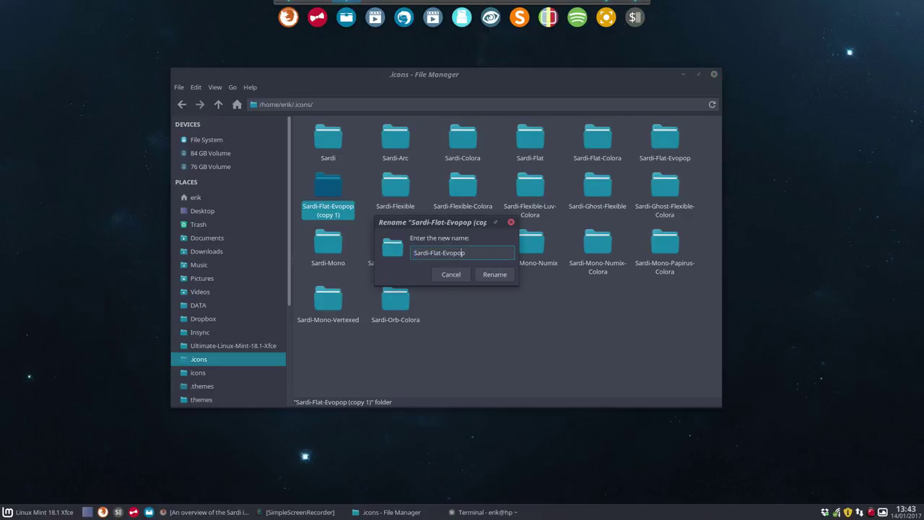
key("BackSpace")
key("BackSpace")
key("BackSpace")
key("BackSpace")
key("BackSpace")
key("Return")
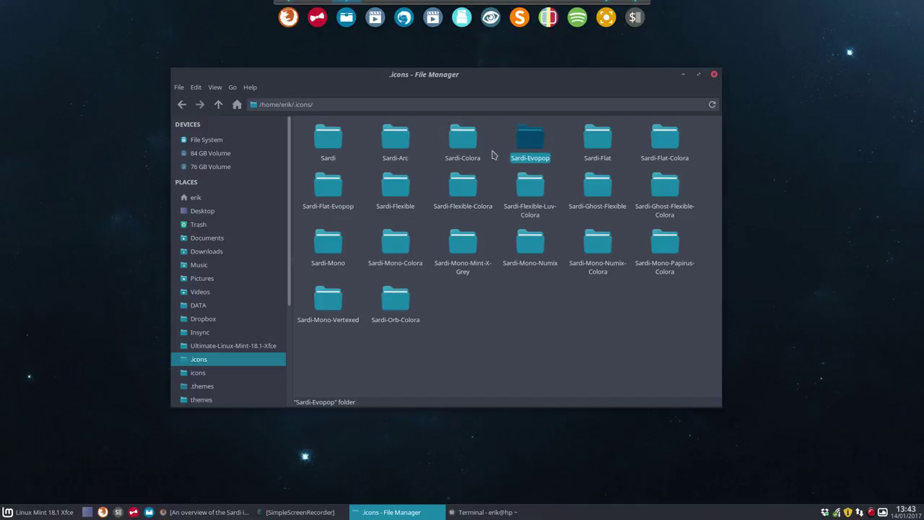
Open the Sardi-Evopop folder and dismiss the font error from icon-theme.cache
double_click(532, 142)
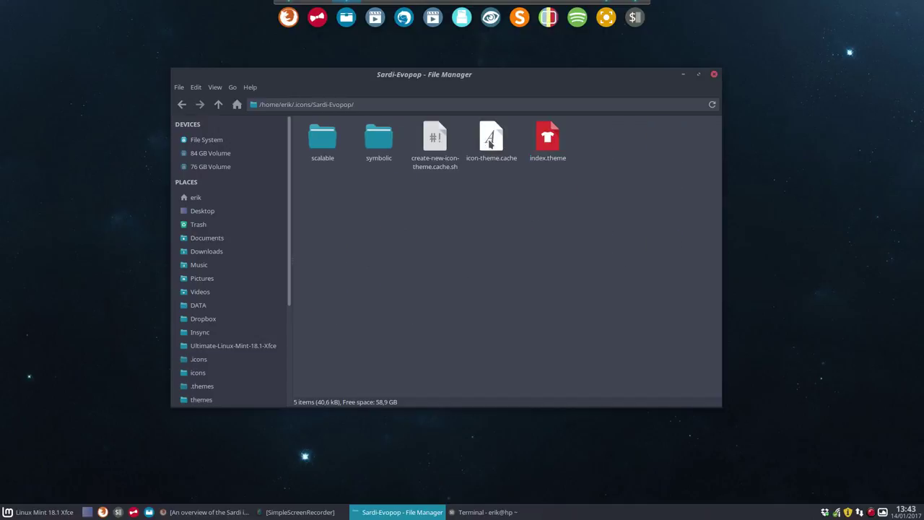
double_click(491, 141)
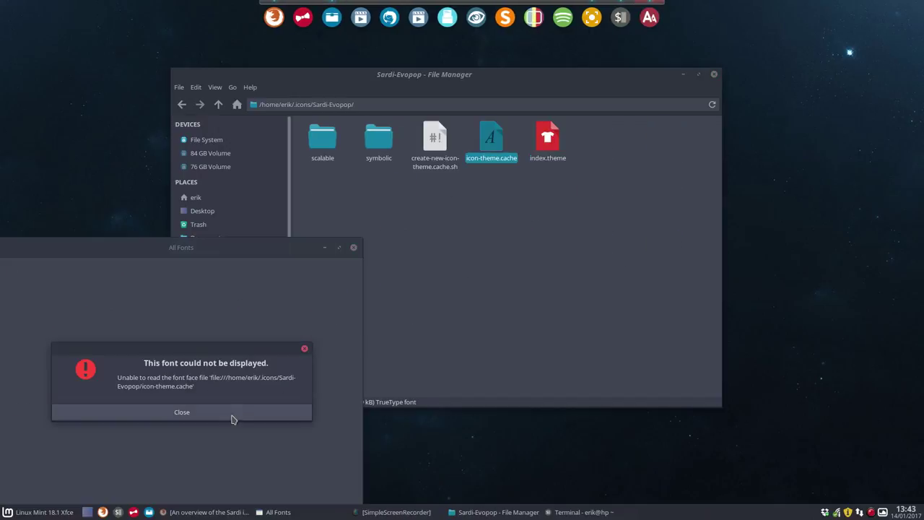
left_click(233, 417)
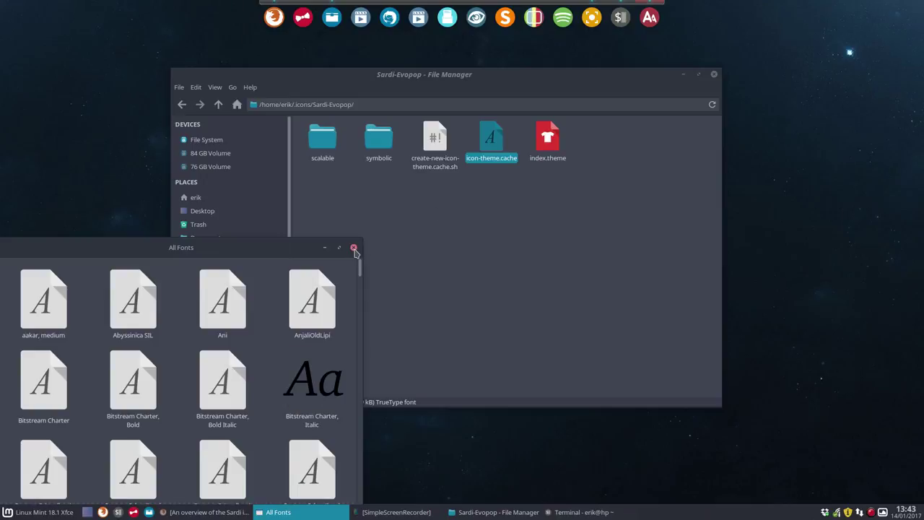
left_click(534, 215)
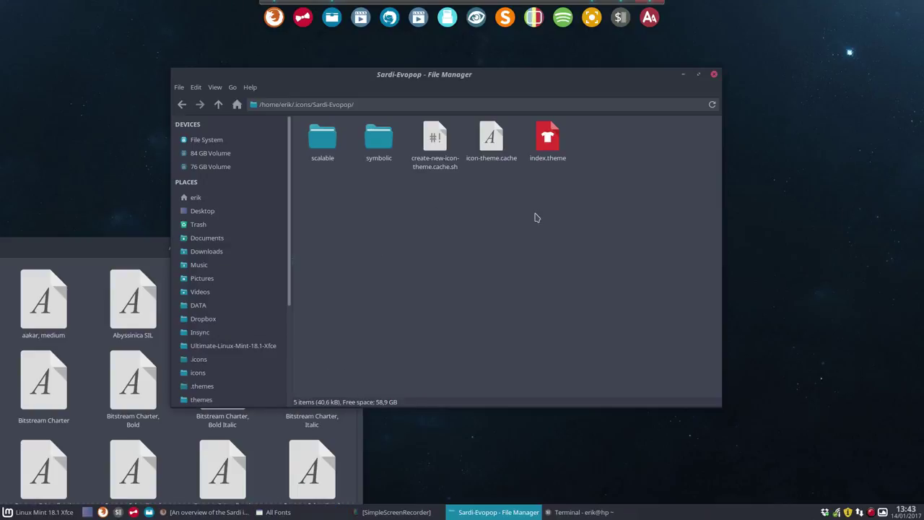
In index.theme, remove 'Flat' from the theme name and '-Flat' from Inherits, then save
double_click(548, 137)
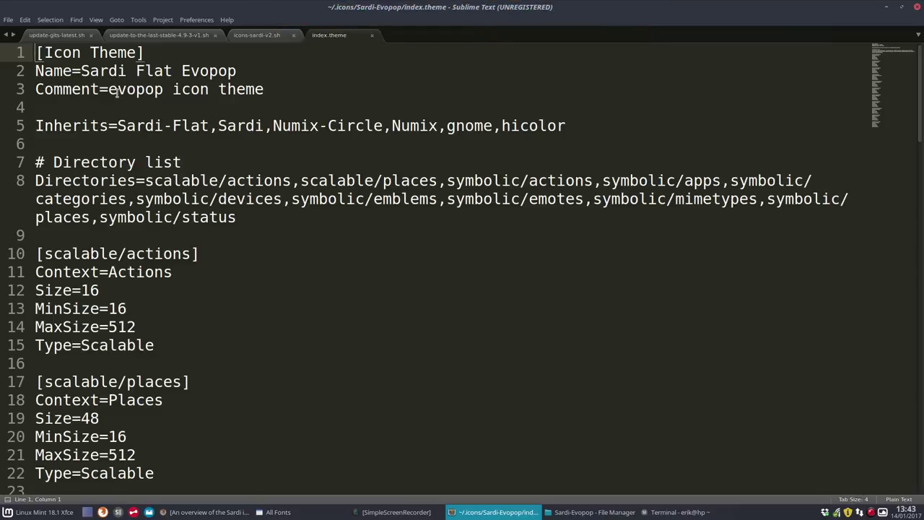
left_click_drag(136, 71, 174, 71)
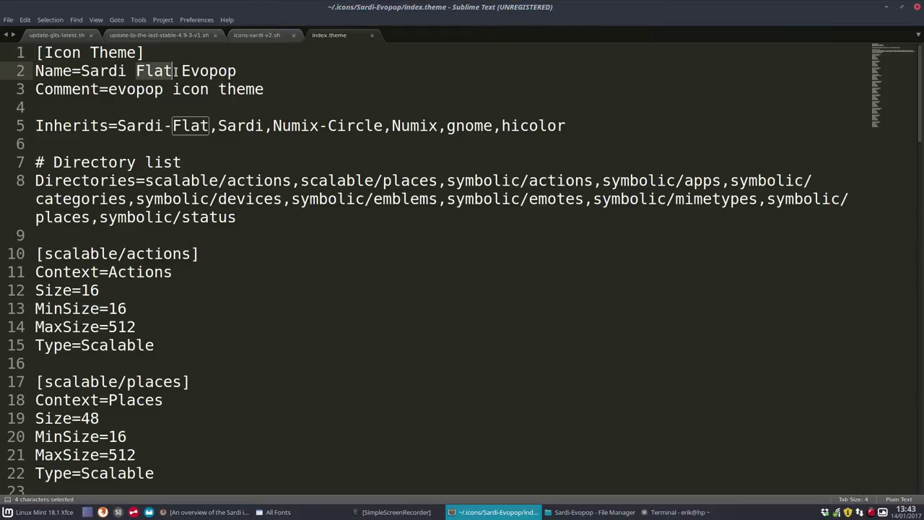
key("BackSpace")
key("Delete")
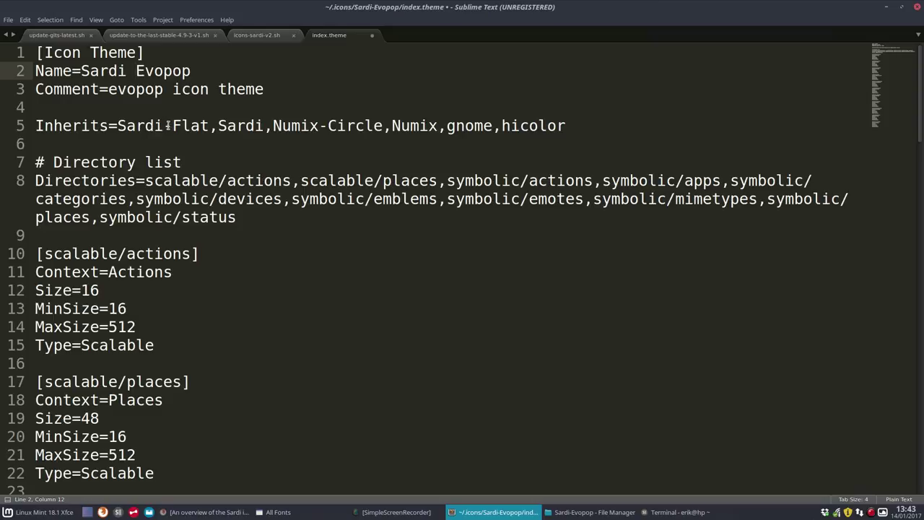
left_click_drag(167, 126, 212, 126)
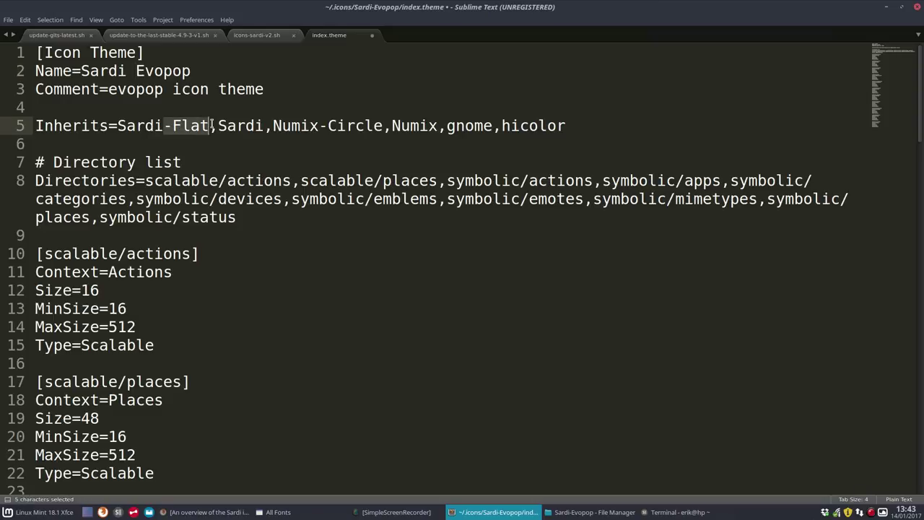
key("BackSpace")
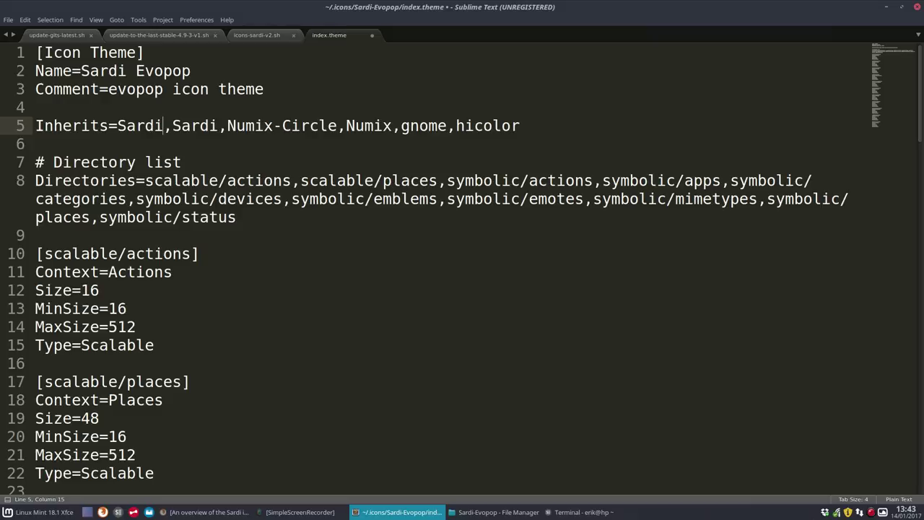
key("ctrl+s")
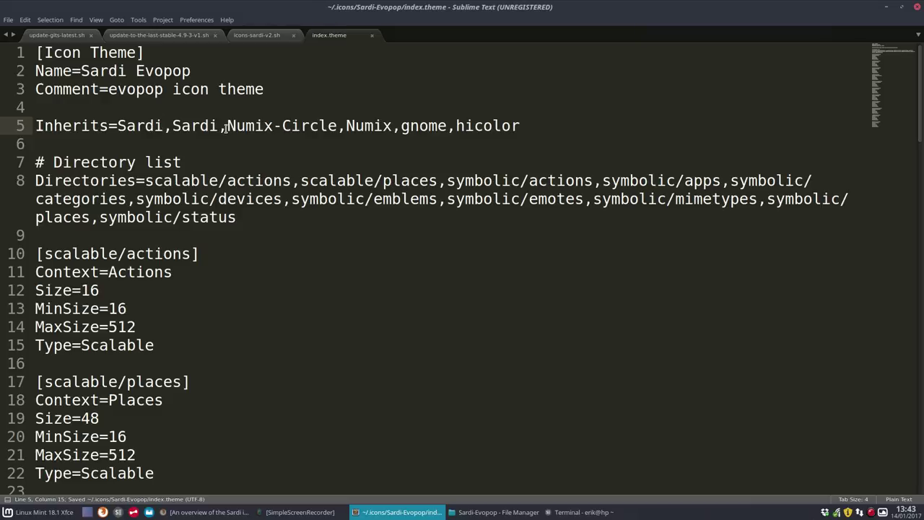
Remove the duplicate 'Sardi,' from line 5 and save index.theme again
left_click_drag(173, 126, 118, 125)
key("Delete")
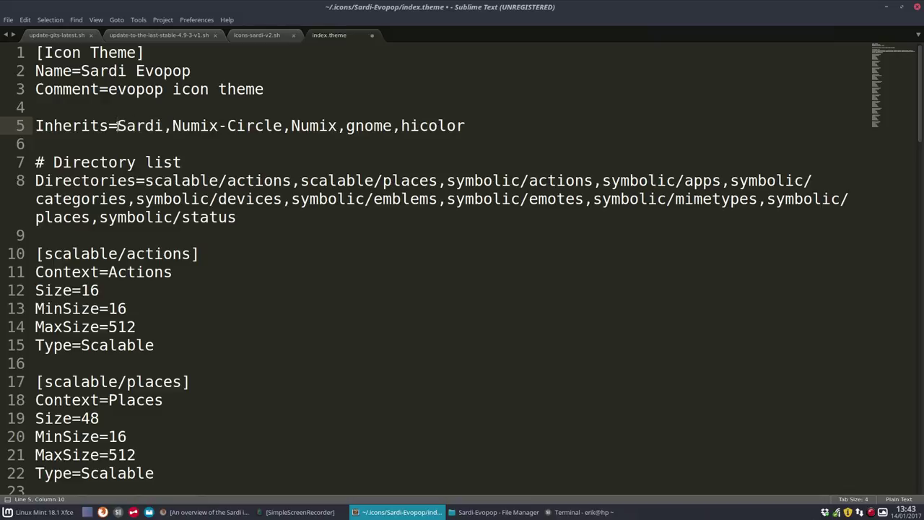
key("ctrl+s")
Close Sublime Text, delete the old icon-theme.cache, and glance at the cache-building script
left_click(914, 8)
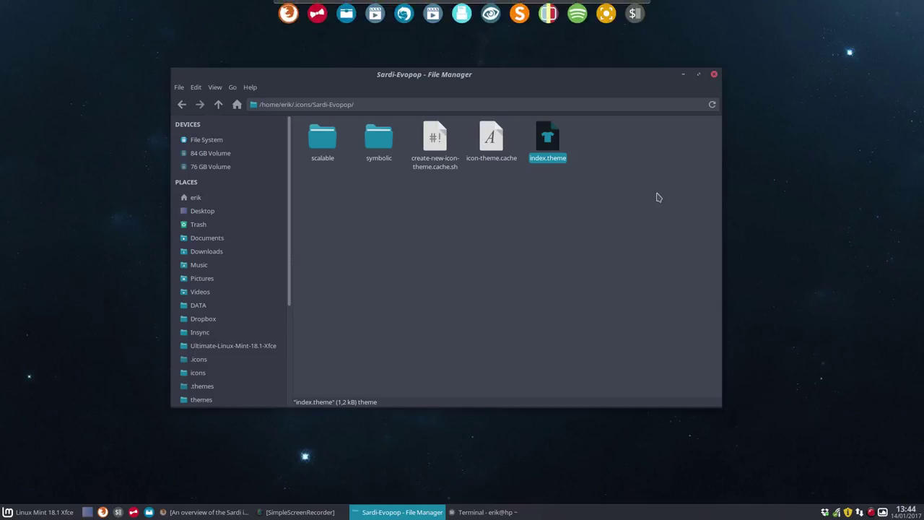
left_click(491, 141)
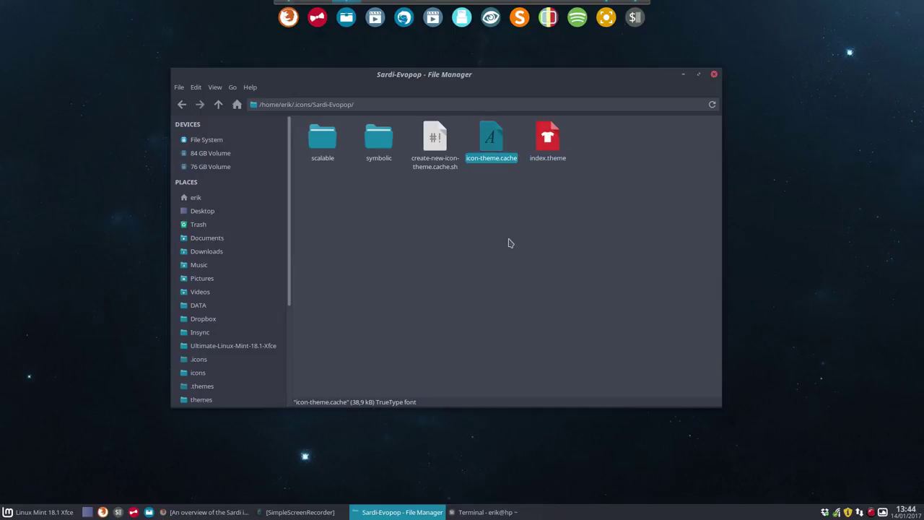
key("Delete")
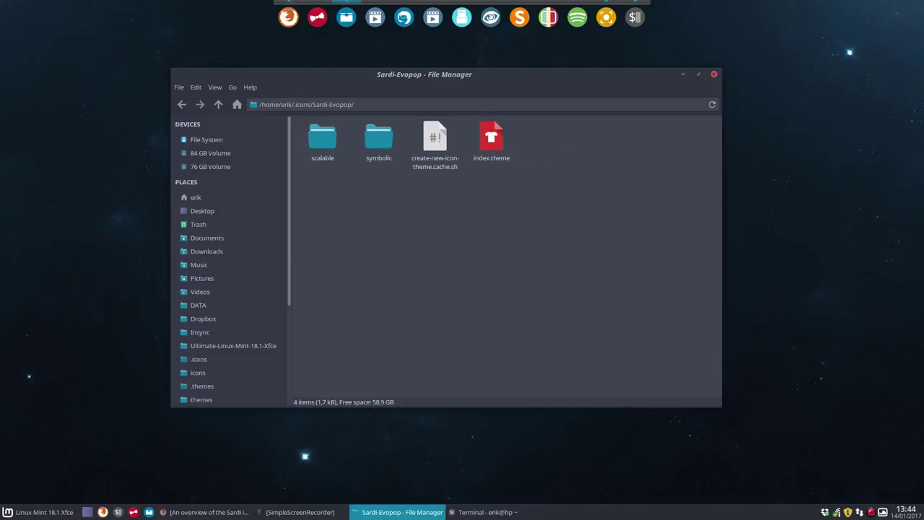
double_click(436, 141)
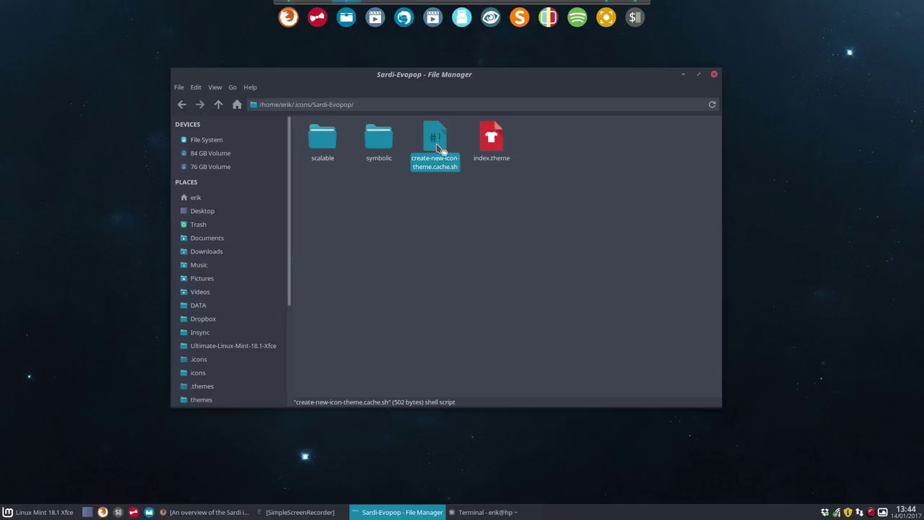
left_click(917, 7)
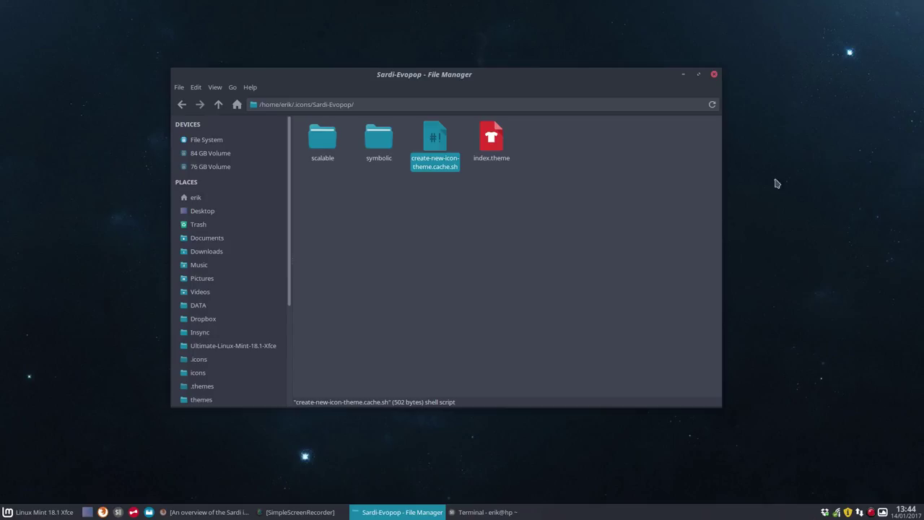
Run ./create-new-icon-theme.cache.sh in a terminal opened in Sardi-Evopop
right_click(448, 214)
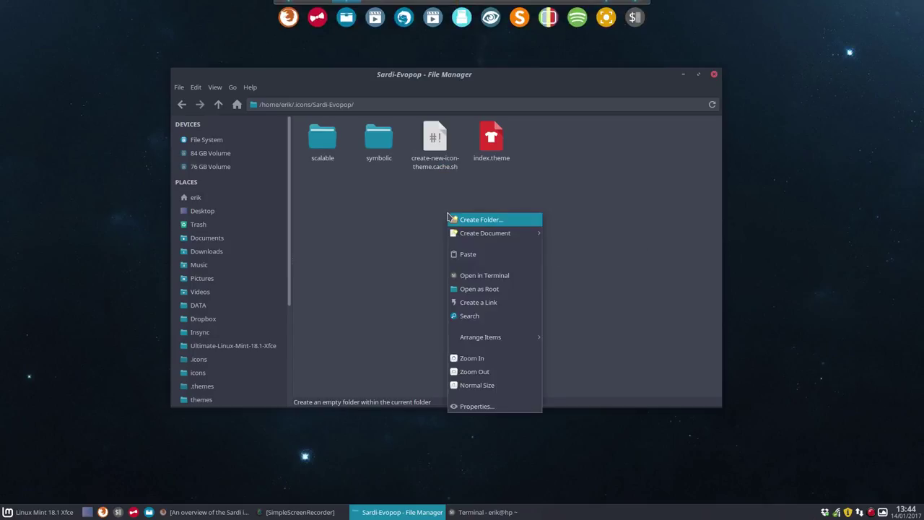
left_click(498, 277)
type("./")
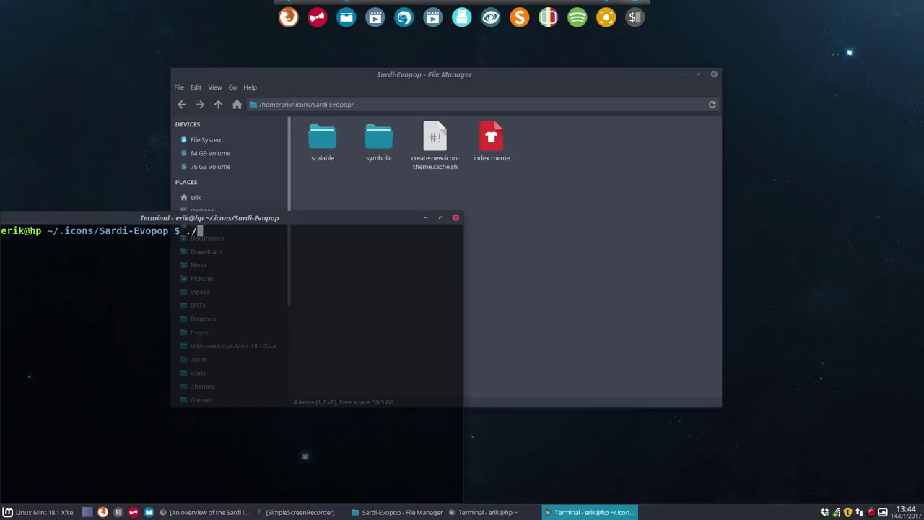
type("cr")
key("Tab")
key("Return")
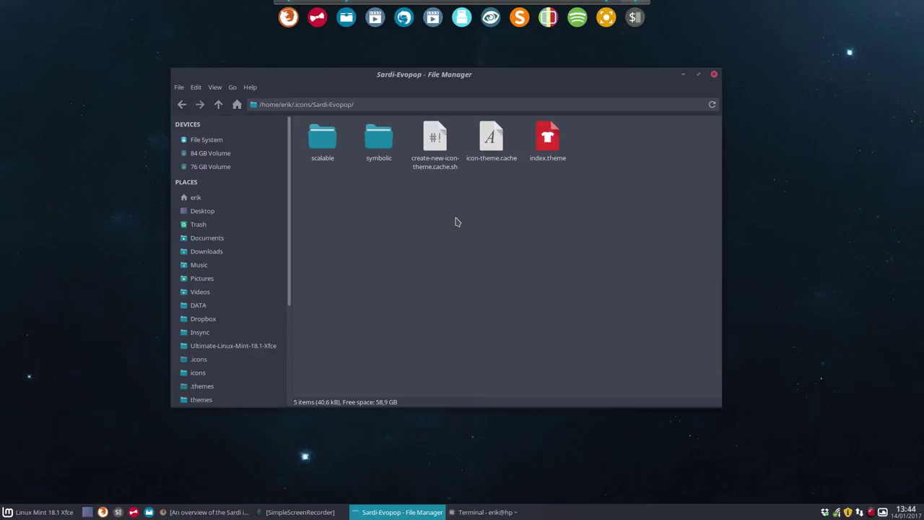
left_click(456, 218)
Close the open windows, pick Sardi Evopop under Appearance's Icons tab, and reopen the file manager
left_click(714, 74)
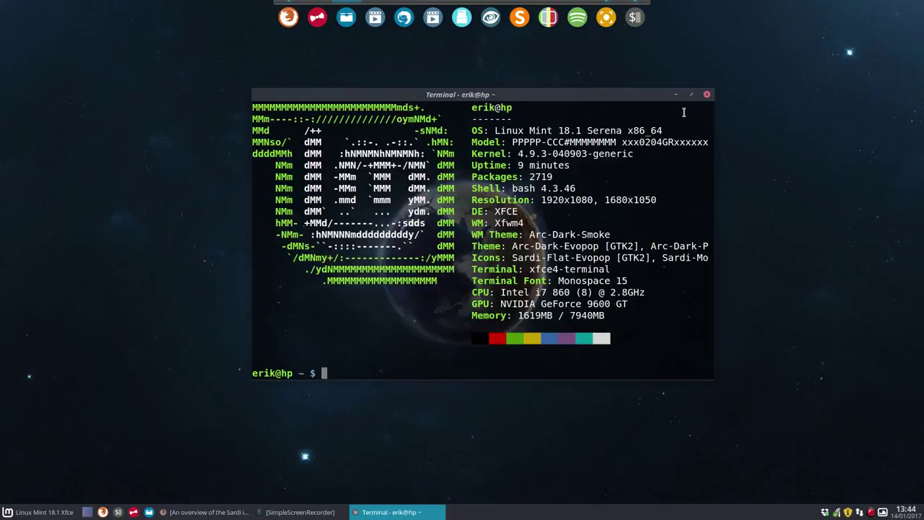
left_click(707, 95)
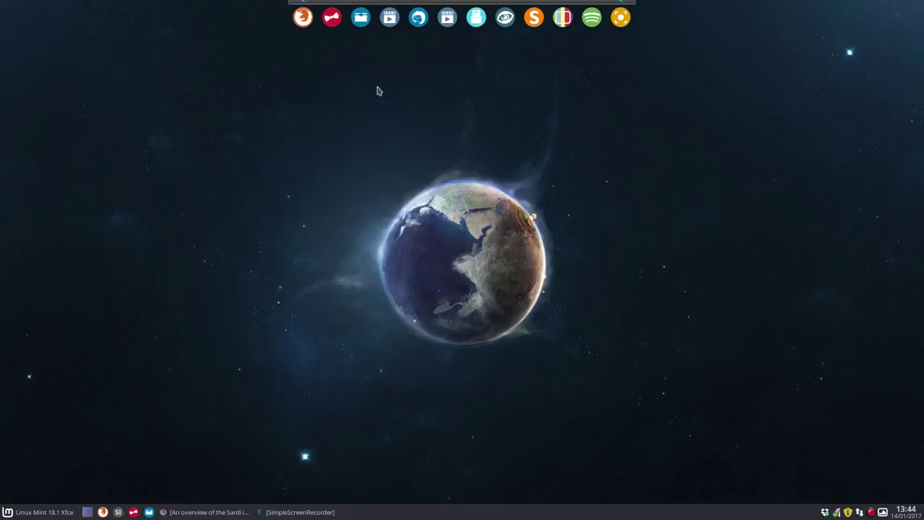
left_click(332, 18)
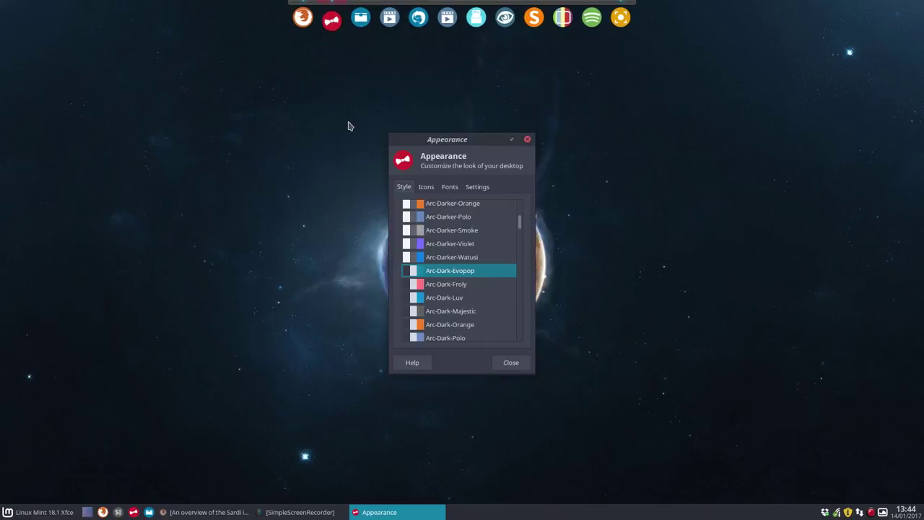
left_click(425, 187)
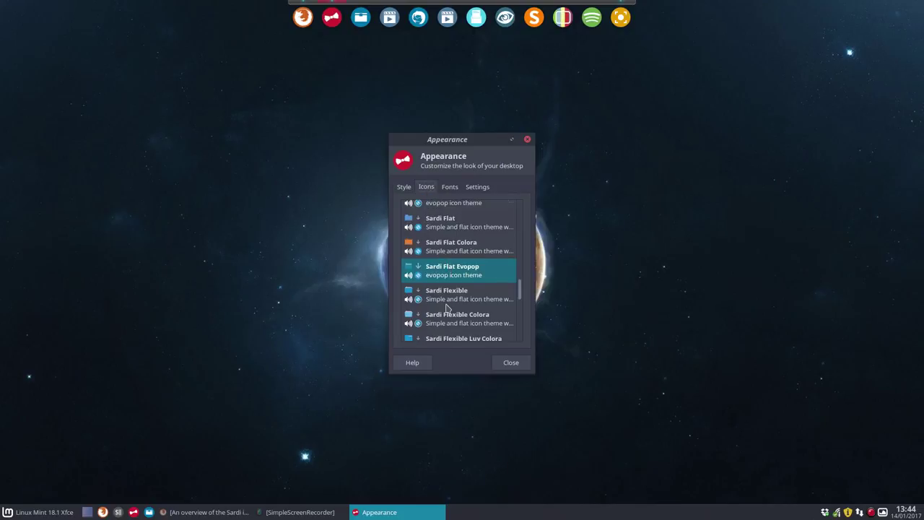
scroll(446, 309, "up", 2)
left_click(445, 239)
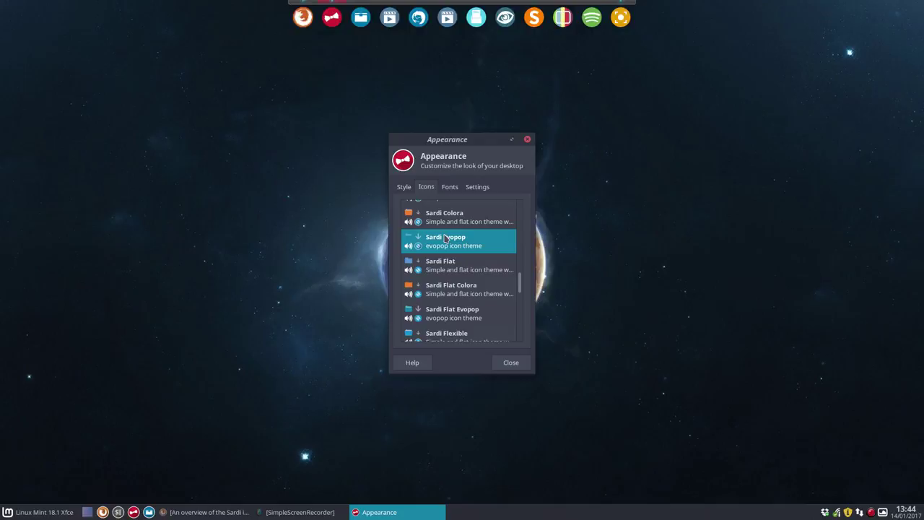
left_click(527, 140)
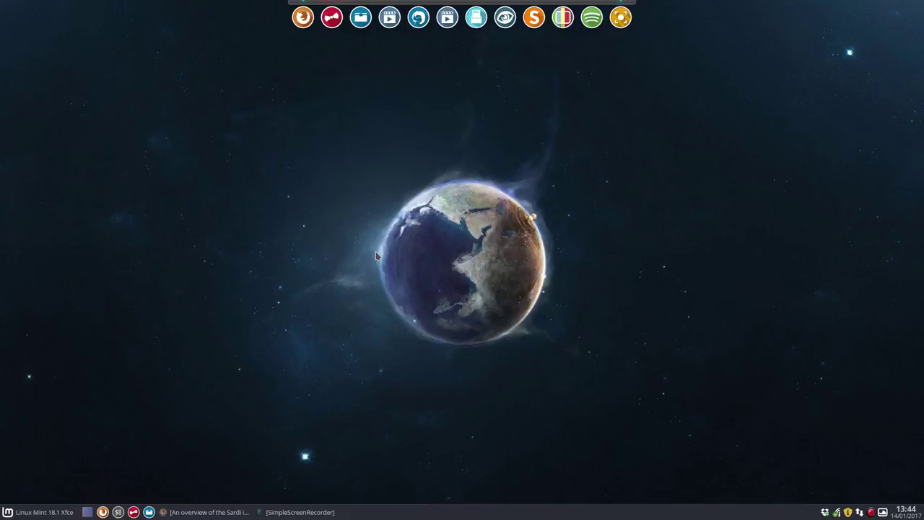
left_click(149, 512)
left_click_drag(330, 84, 535, 87)
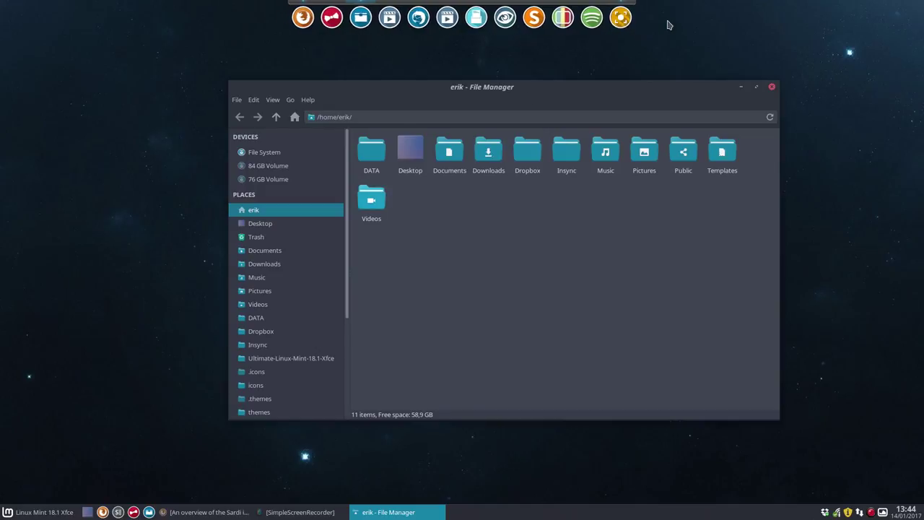
left_click(40, 512)
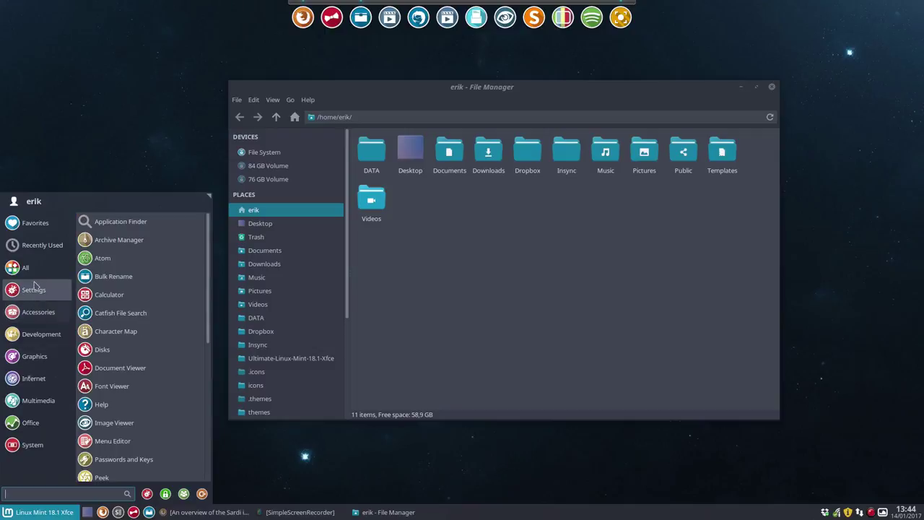
left_click(78, 155)
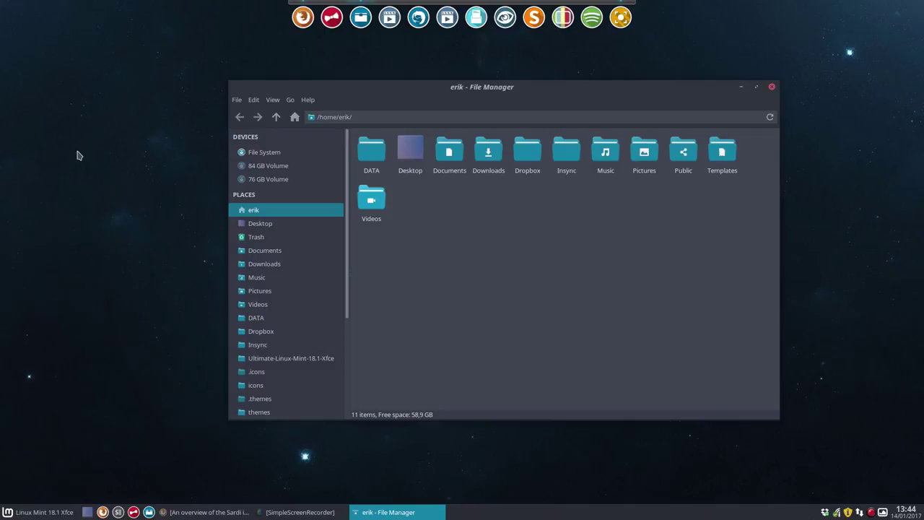